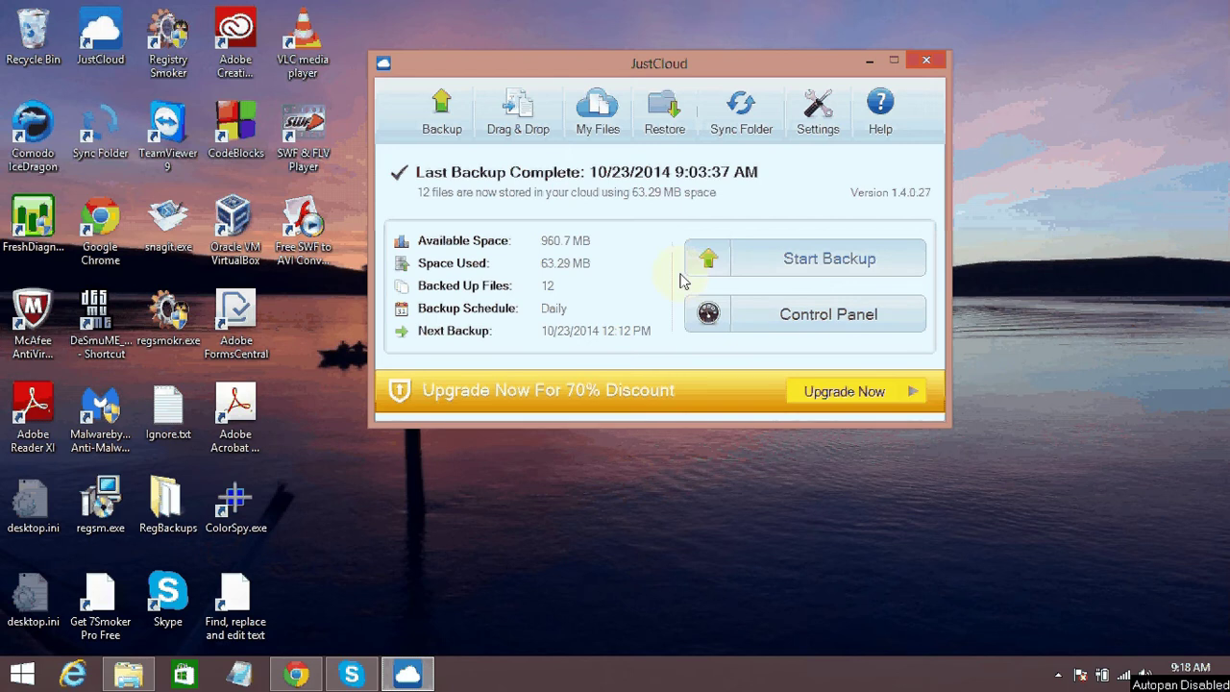
Browse the sync folder's files, select the jpg, sort by name, then close the window
{"action": "left_click", "coordinate": [738, 114]}
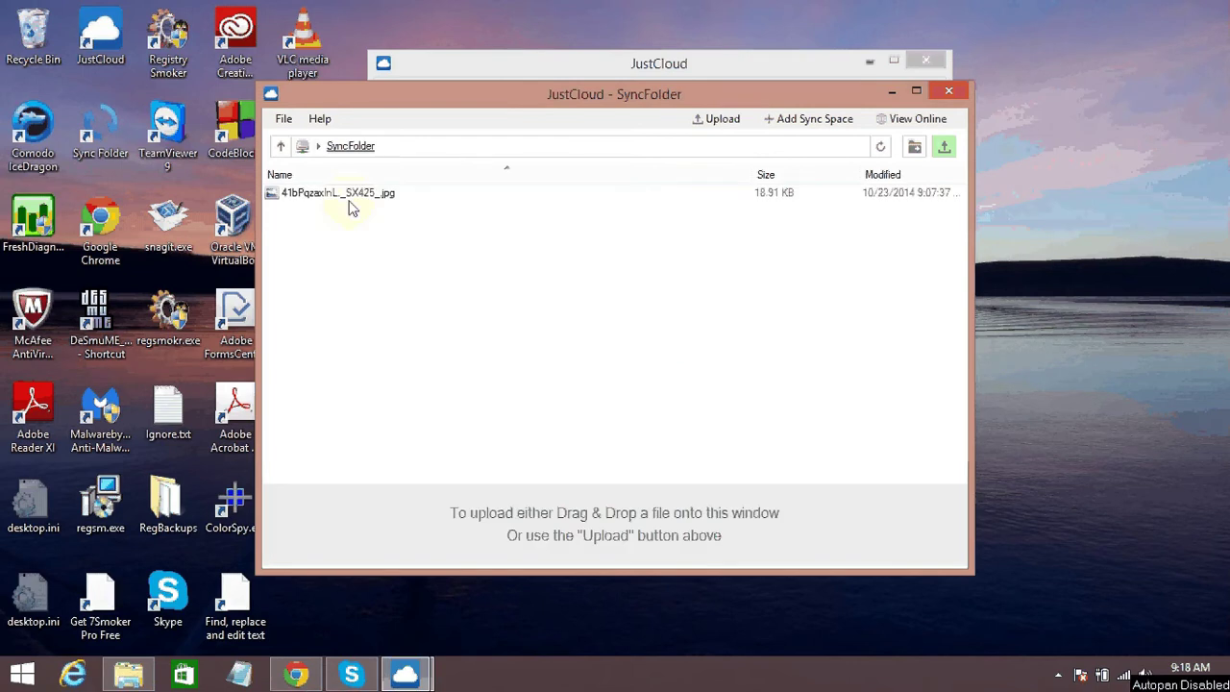
{"action": "left_click", "coordinate": [398, 195]}
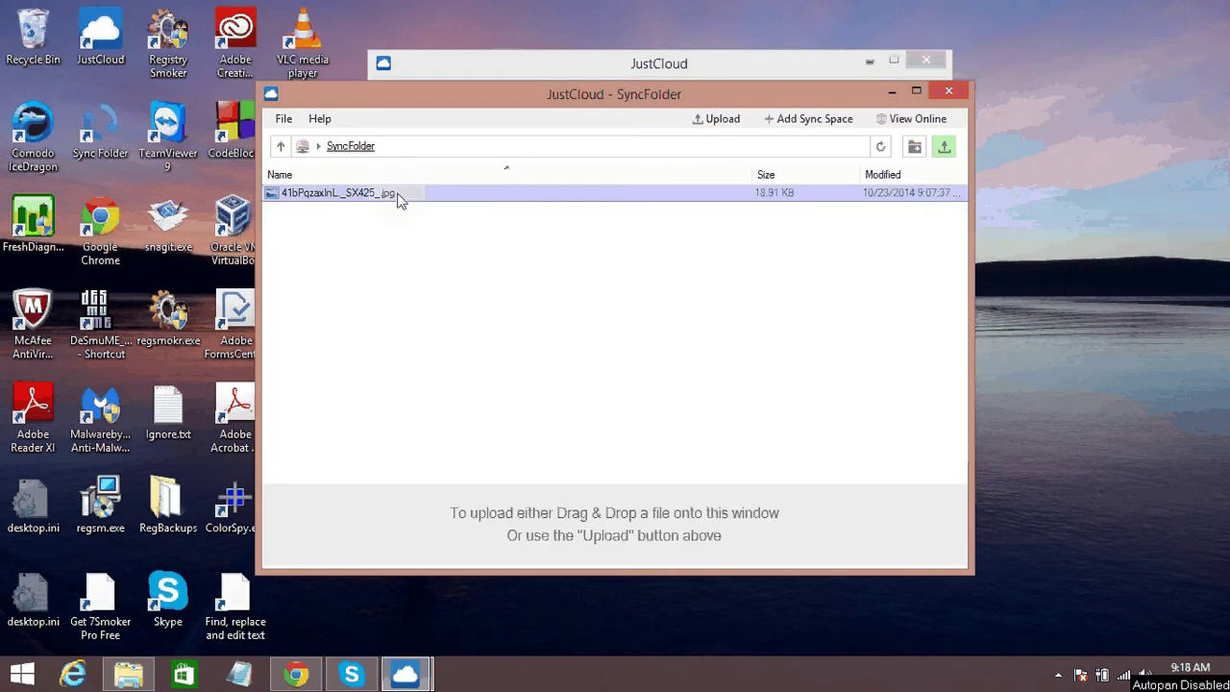
{"action": "left_click", "coordinate": [502, 169]}
{"action": "left_click", "coordinate": [659, 445]}
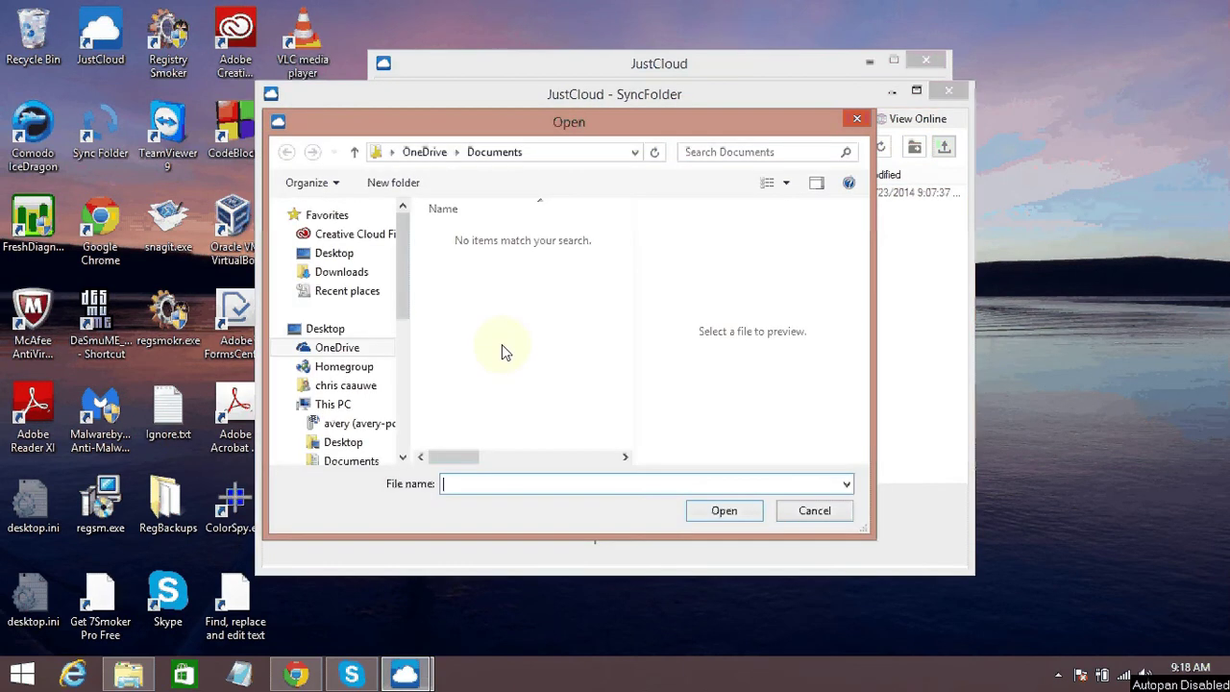
{"action": "left_click", "coordinate": [812, 516]}
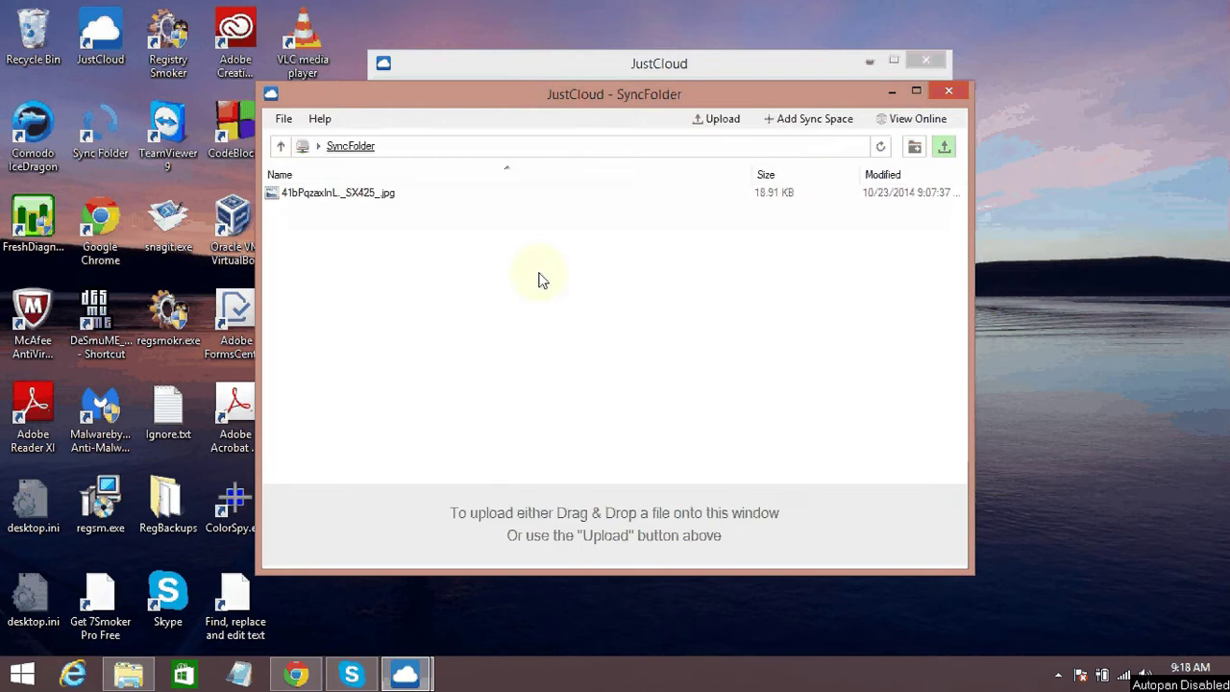
{"action": "left_click", "coordinate": [951, 91]}
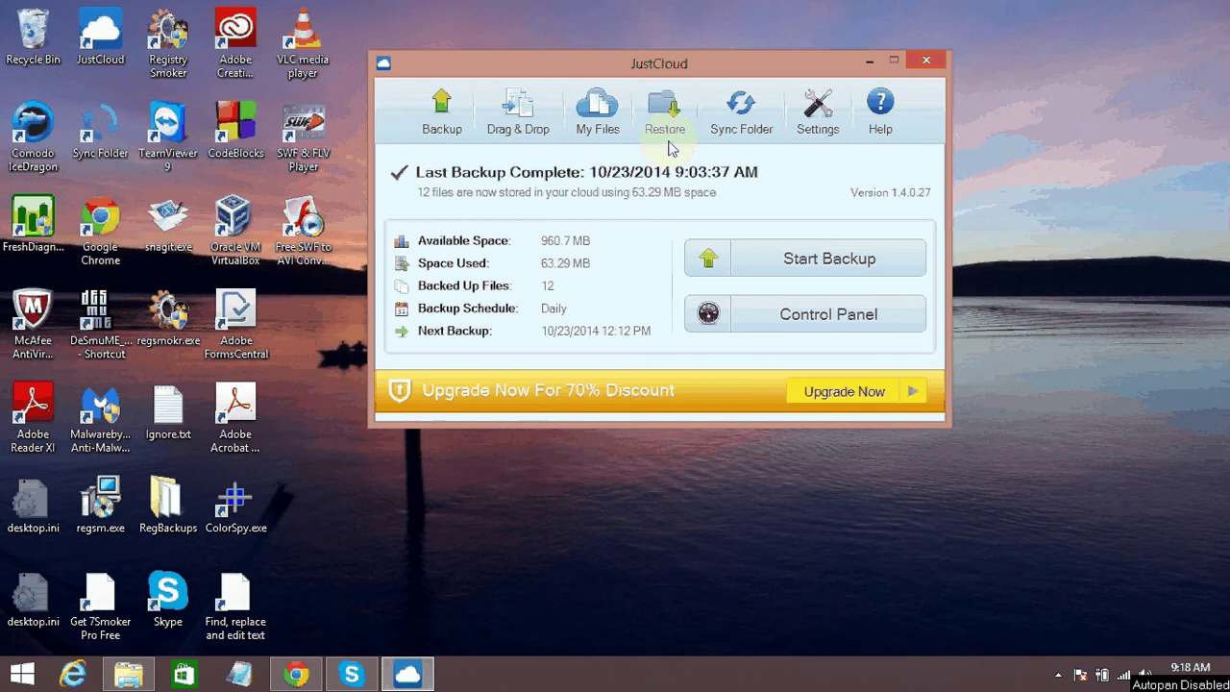
View the drag-and-drop backup area, return to the backup summary, then open backup Settings
{"action": "left_click", "coordinate": [501, 118]}
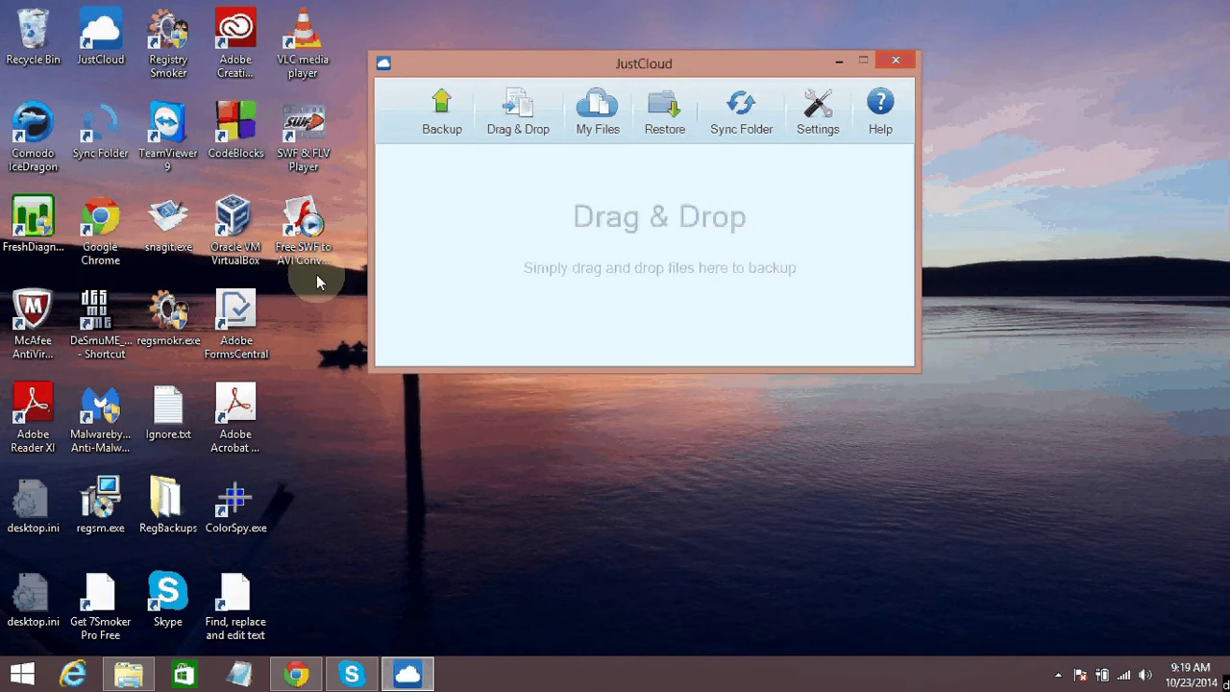
{"action": "left_click", "coordinate": [670, 107]}
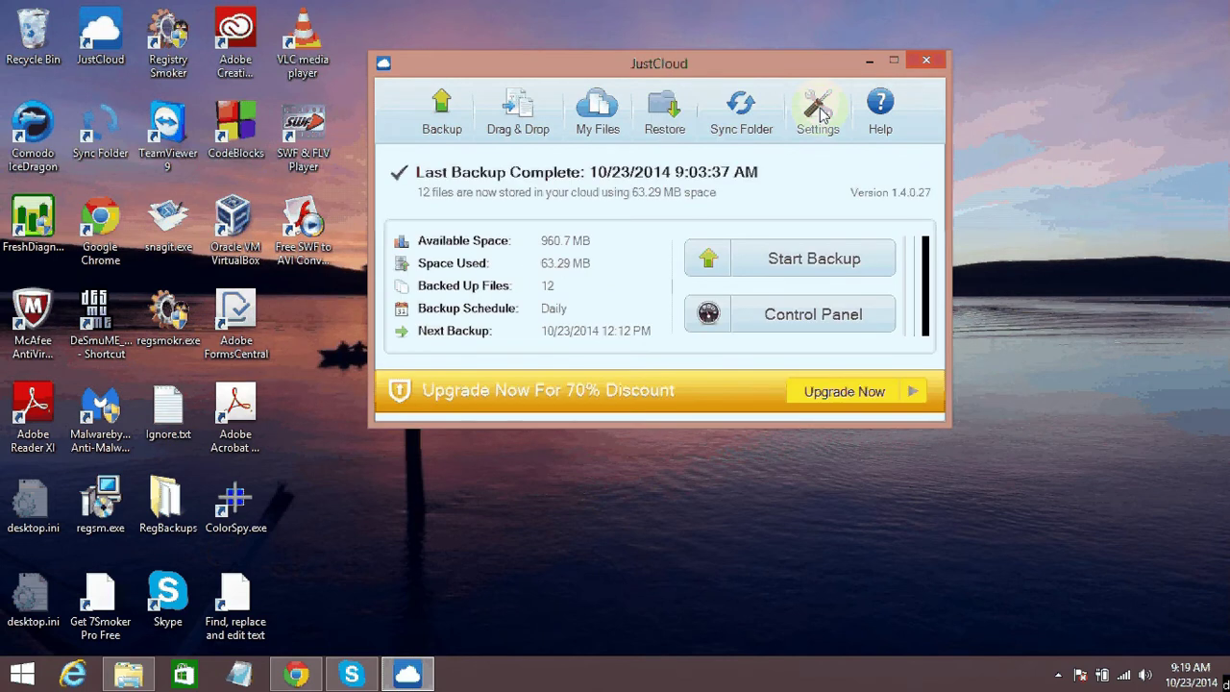
{"action": "left_click", "coordinate": [820, 110]}
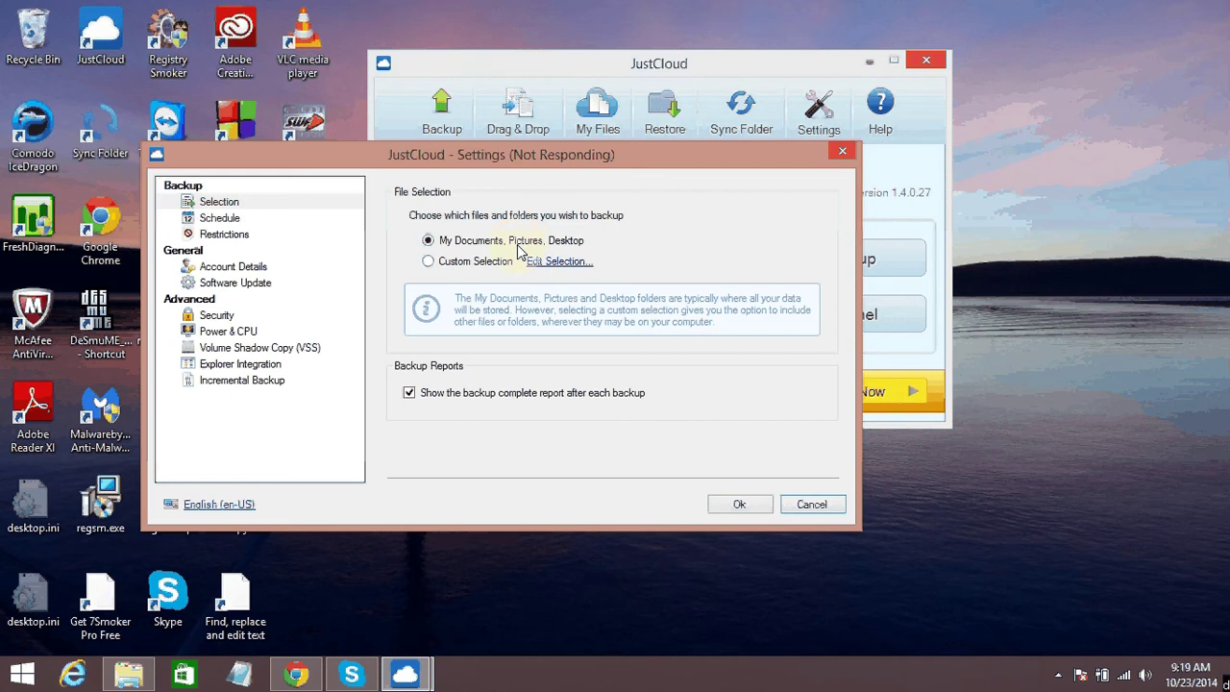
Switch backup selection to Custom Selection including the Desktop folder, and confirm
{"action": "left_click", "coordinate": [429, 262]}
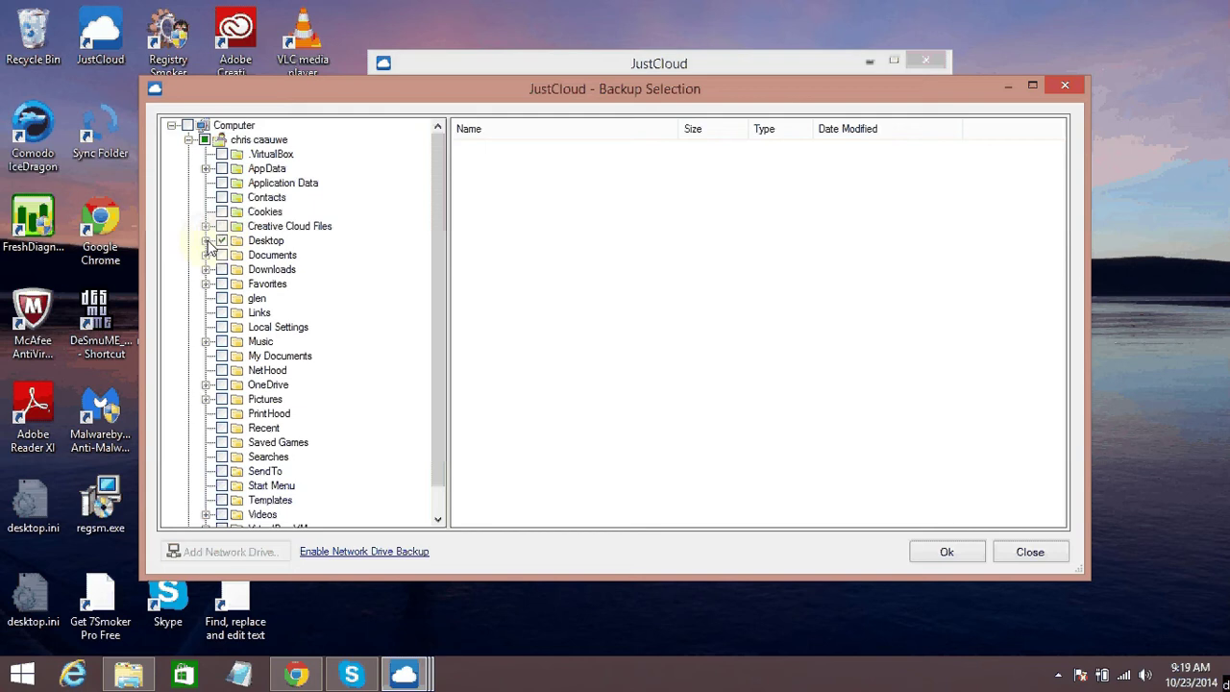
{"action": "left_click", "coordinate": [206, 240]}
{"action": "left_click", "coordinate": [259, 242]}
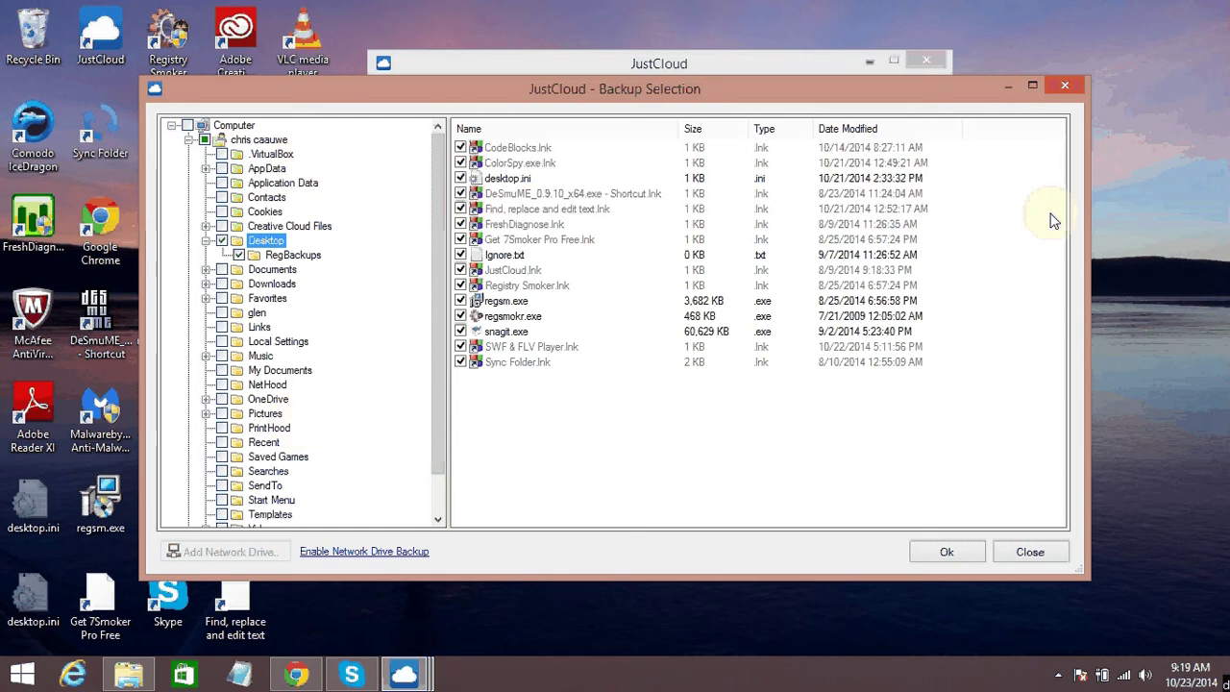
{"action": "left_click", "coordinate": [947, 552]}
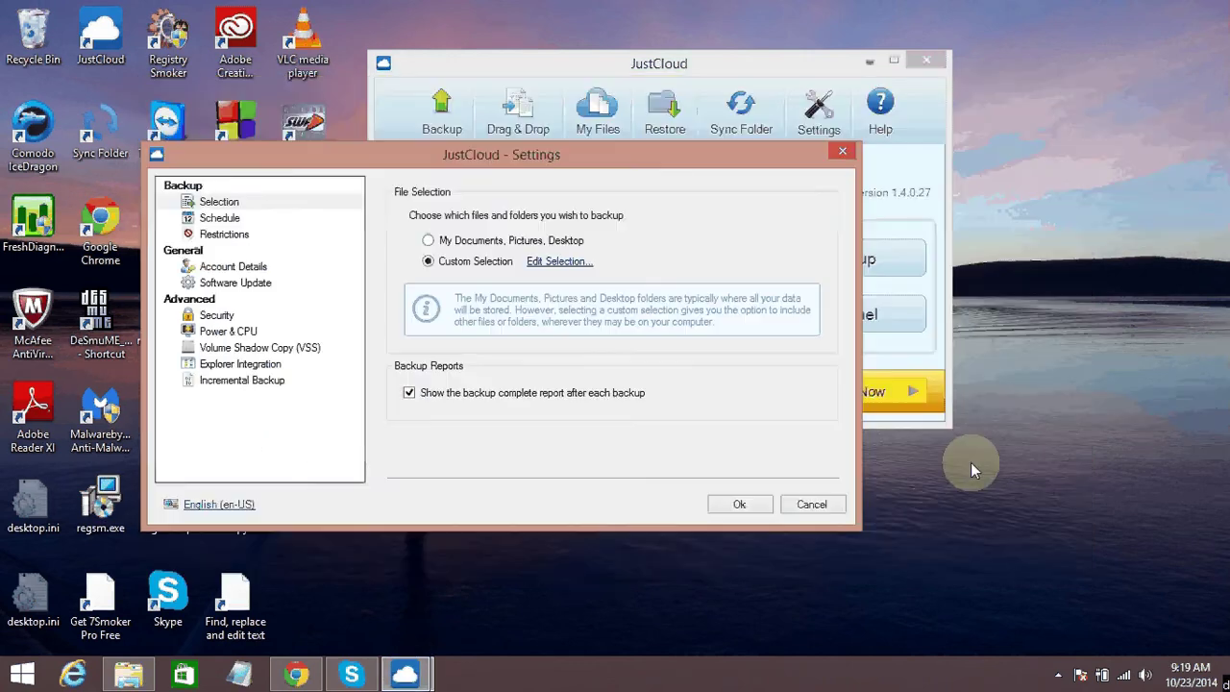
Review the Daily backup schedule options in Settings
{"action": "left_click", "coordinate": [211, 219]}
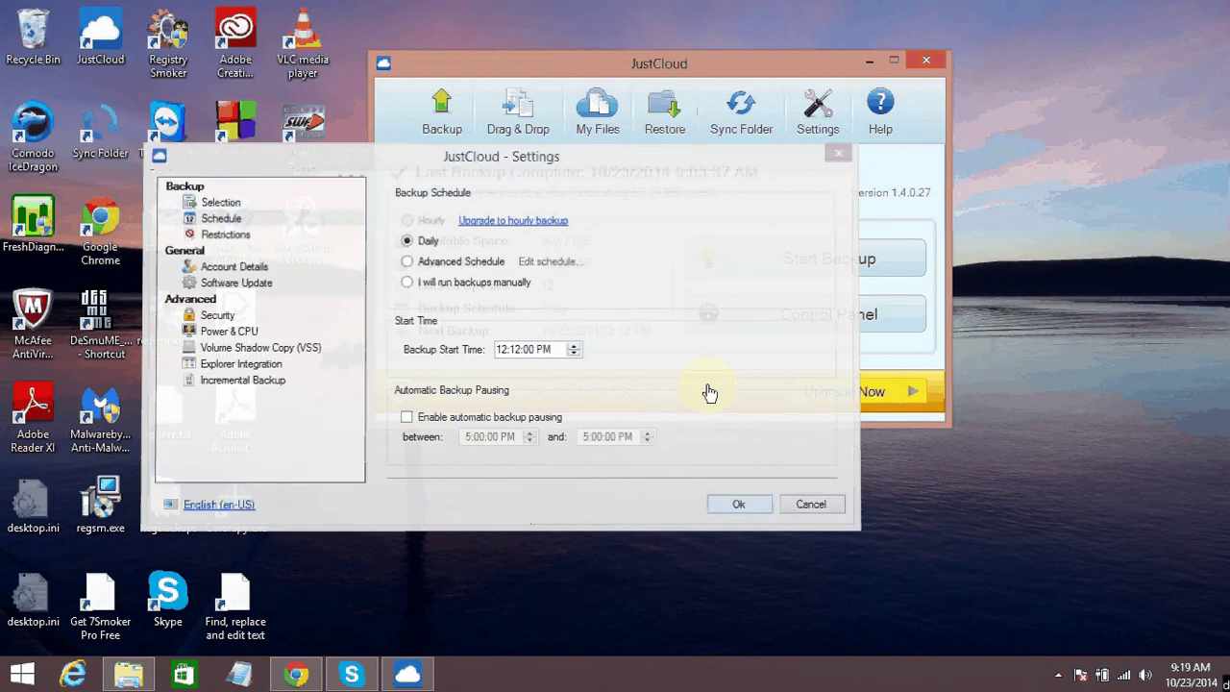
In My Files, expand Computer > C: > Users, tick Desktop and list its five backed-up files
{"action": "left_click", "coordinate": [600, 114]}
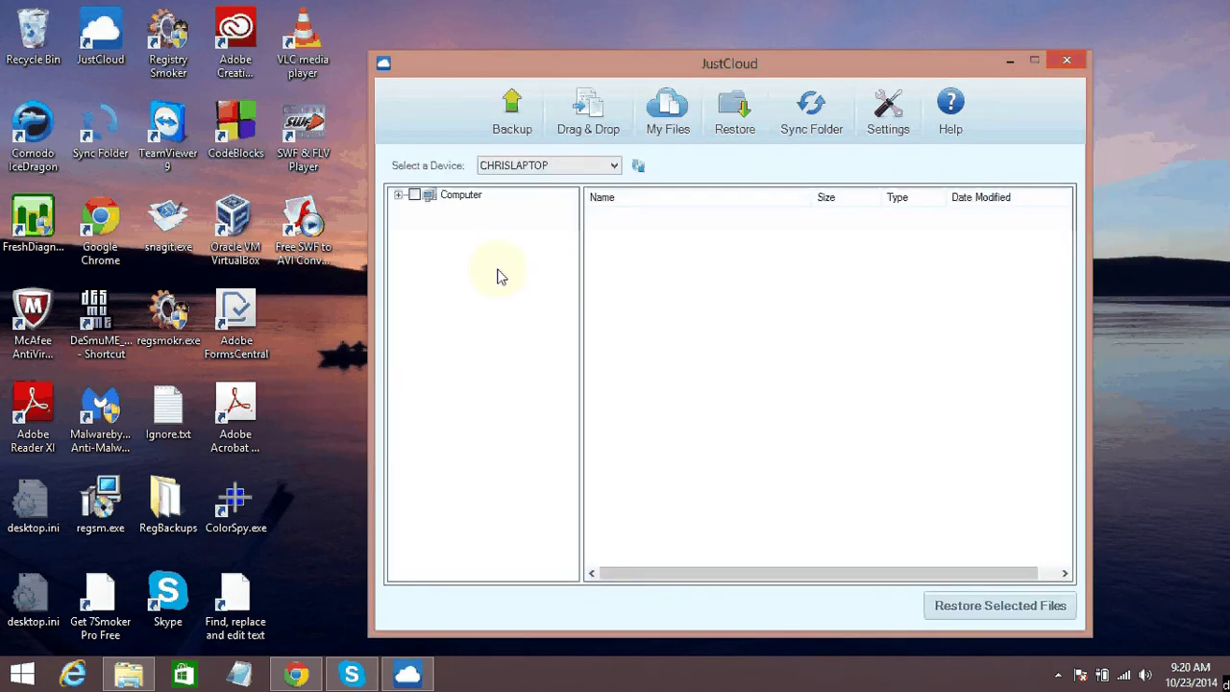
{"action": "left_click", "coordinate": [398, 195]}
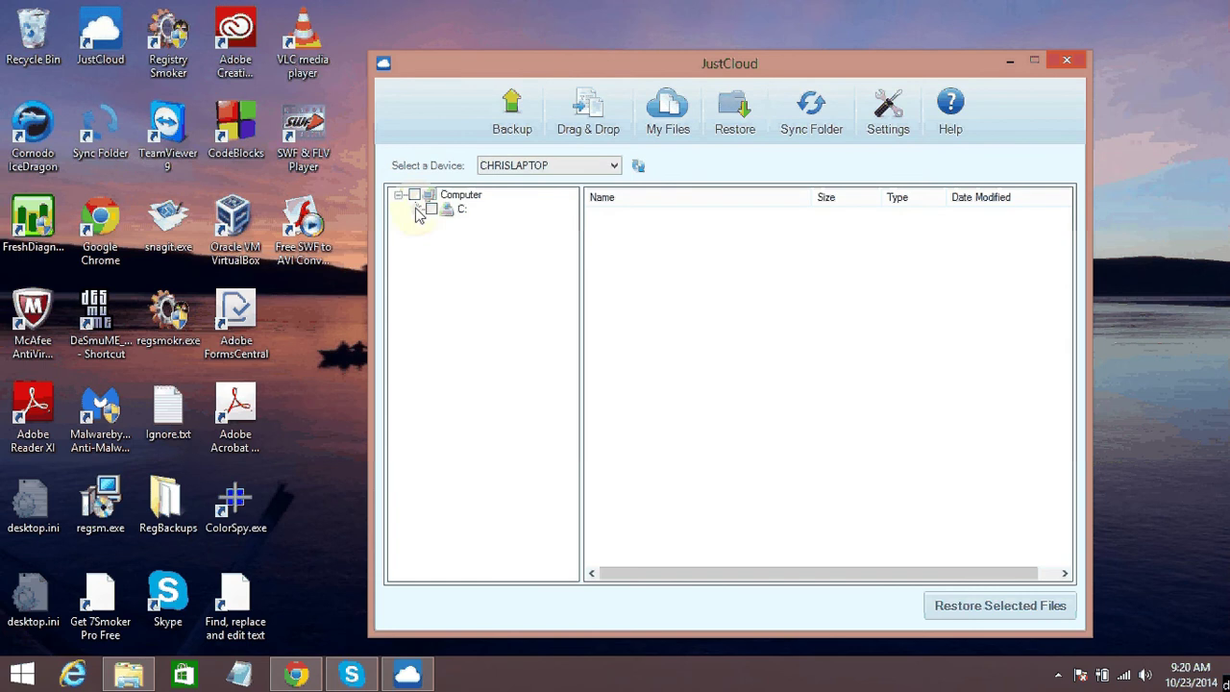
{"action": "left_click", "coordinate": [416, 209]}
{"action": "left_click", "coordinate": [434, 223]}
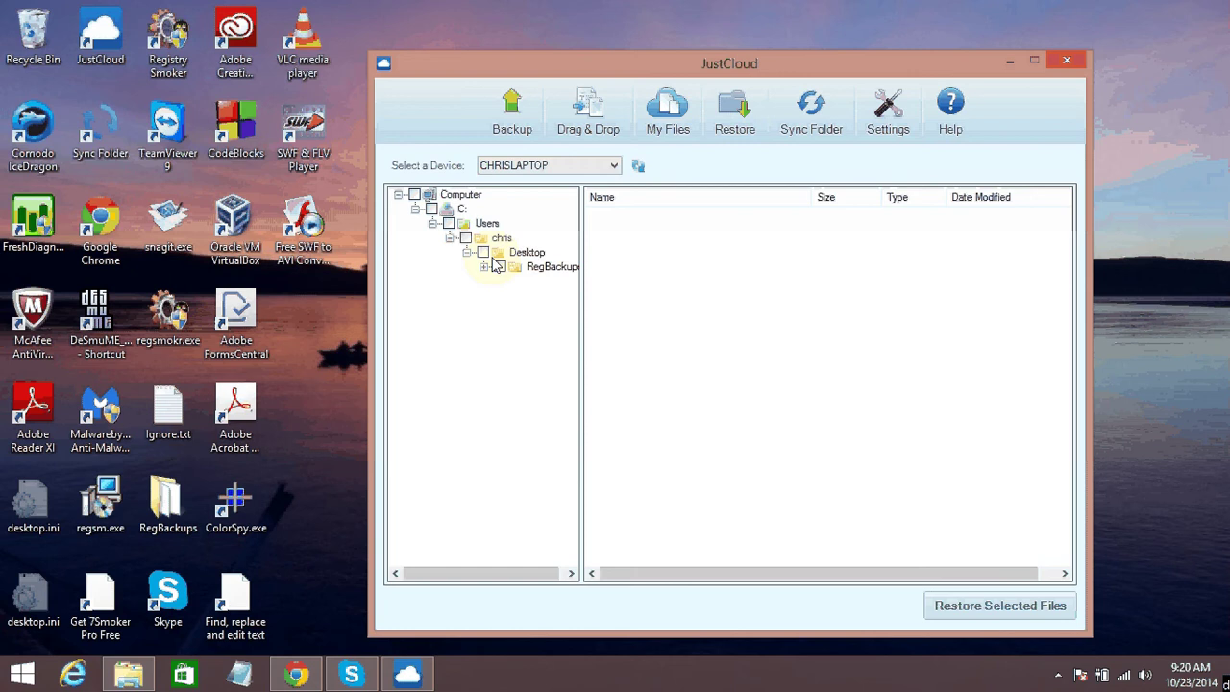
{"action": "left_click", "coordinate": [500, 267]}
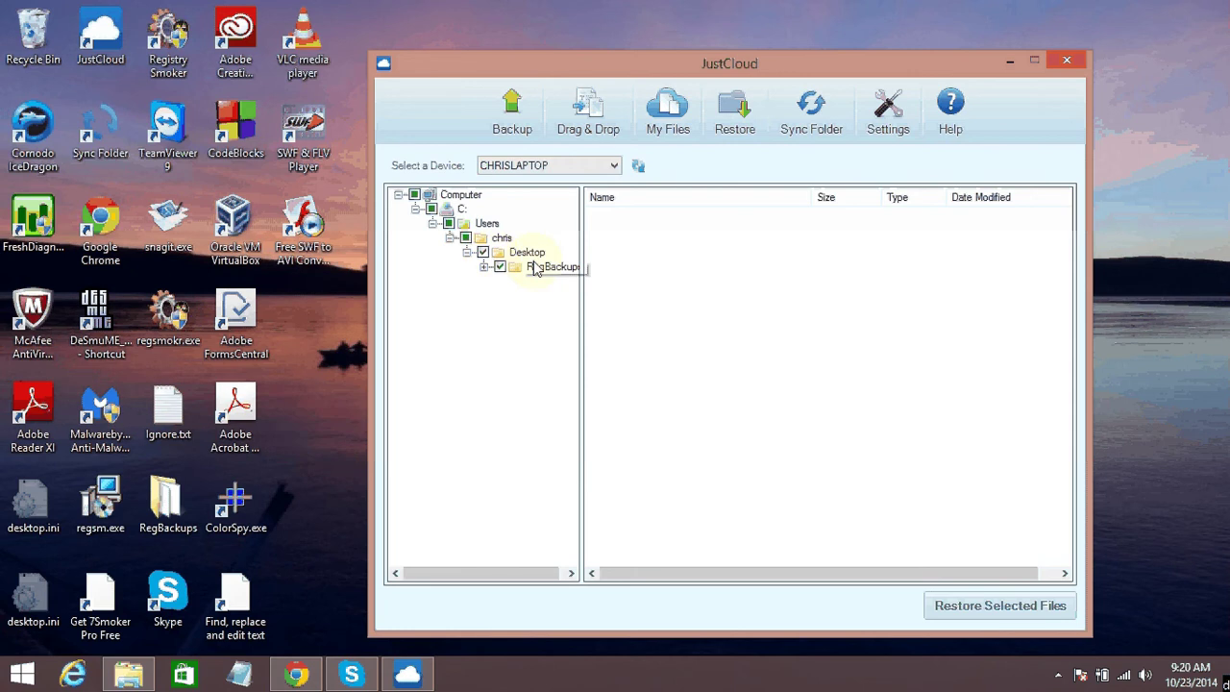
{"action": "left_click", "coordinate": [534, 255]}
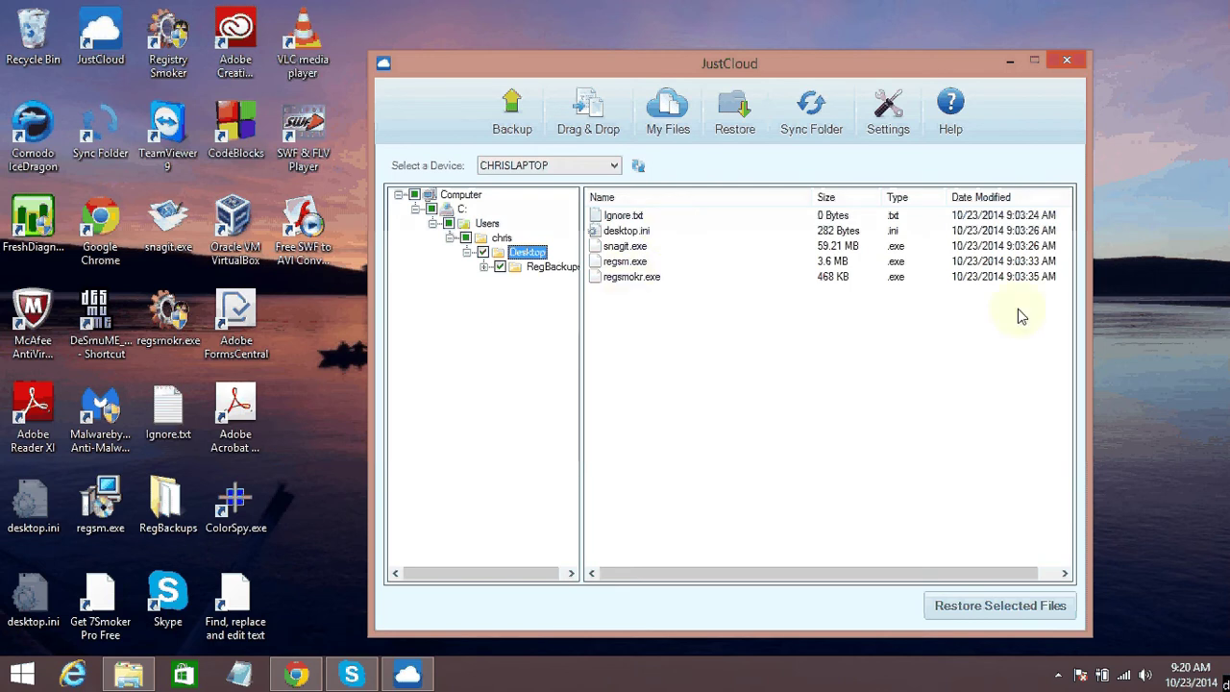
Return to the backup summary, and briefly open and close the Sync Folder window
{"action": "left_click", "coordinate": [562, 130]}
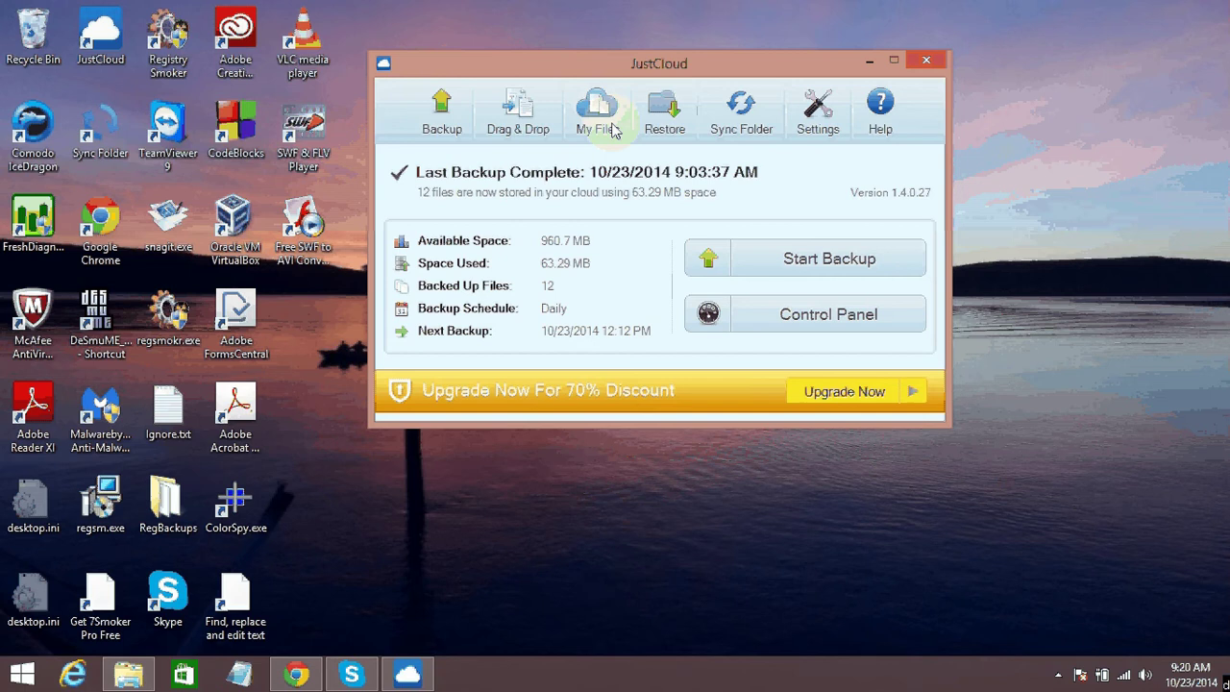
{"action": "left_click", "coordinate": [613, 131]}
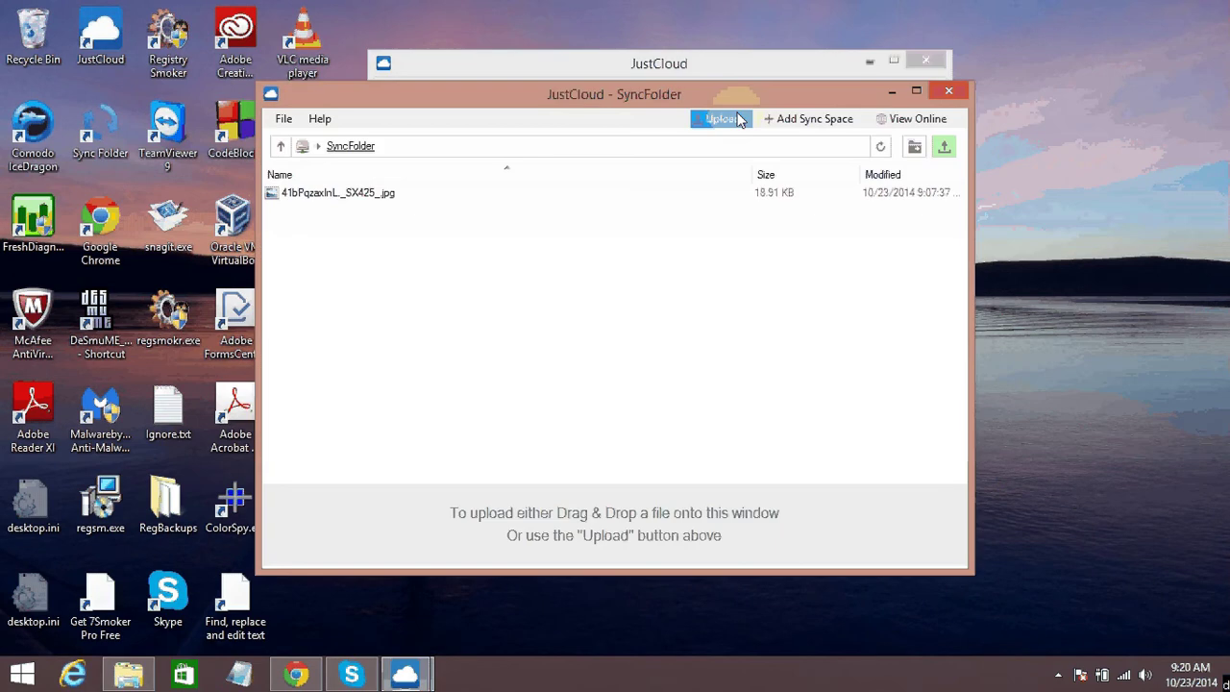
{"action": "left_click", "coordinate": [950, 90]}
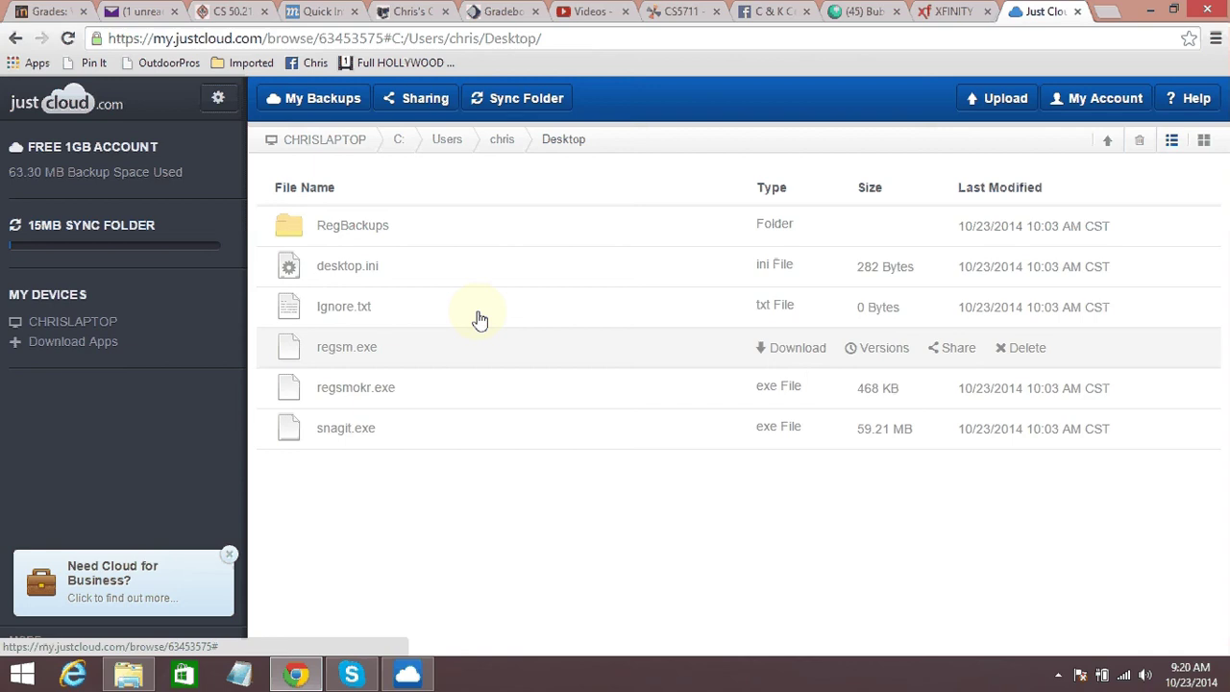
Show the online Sync Folder's single 18.91 KB jpg, minimize Chrome, and reopen it from the app
{"action": "left_click", "coordinate": [59, 230]}
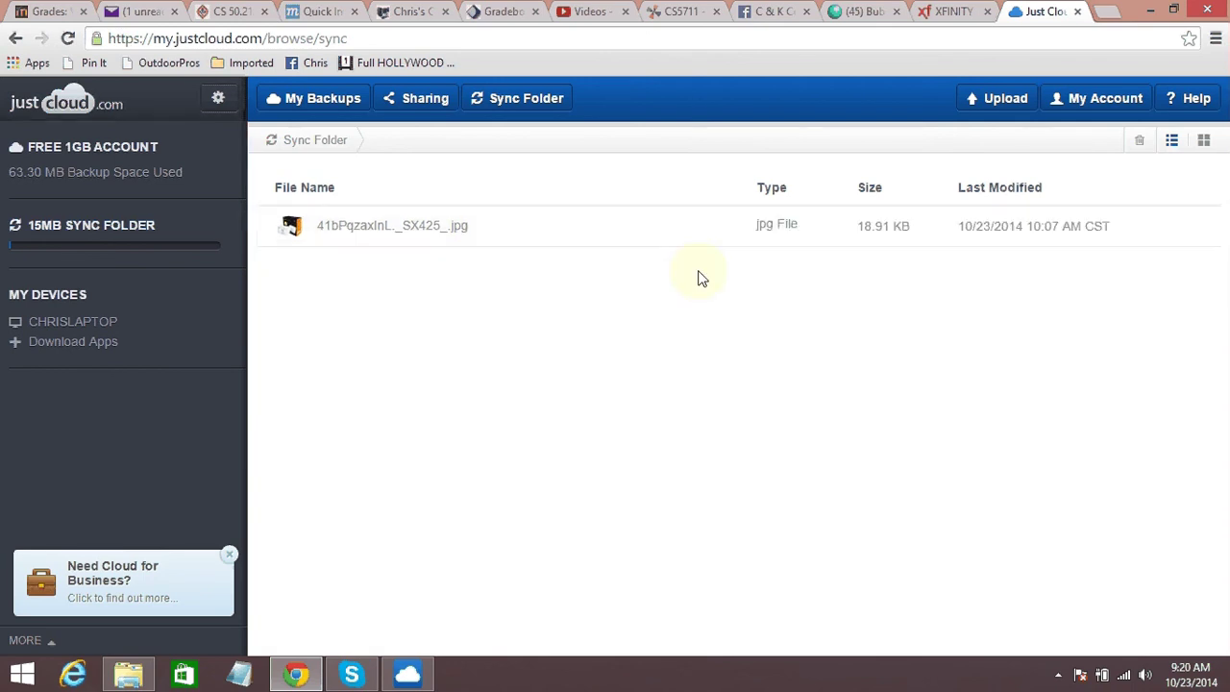
{"action": "left_click", "coordinate": [1152, 10]}
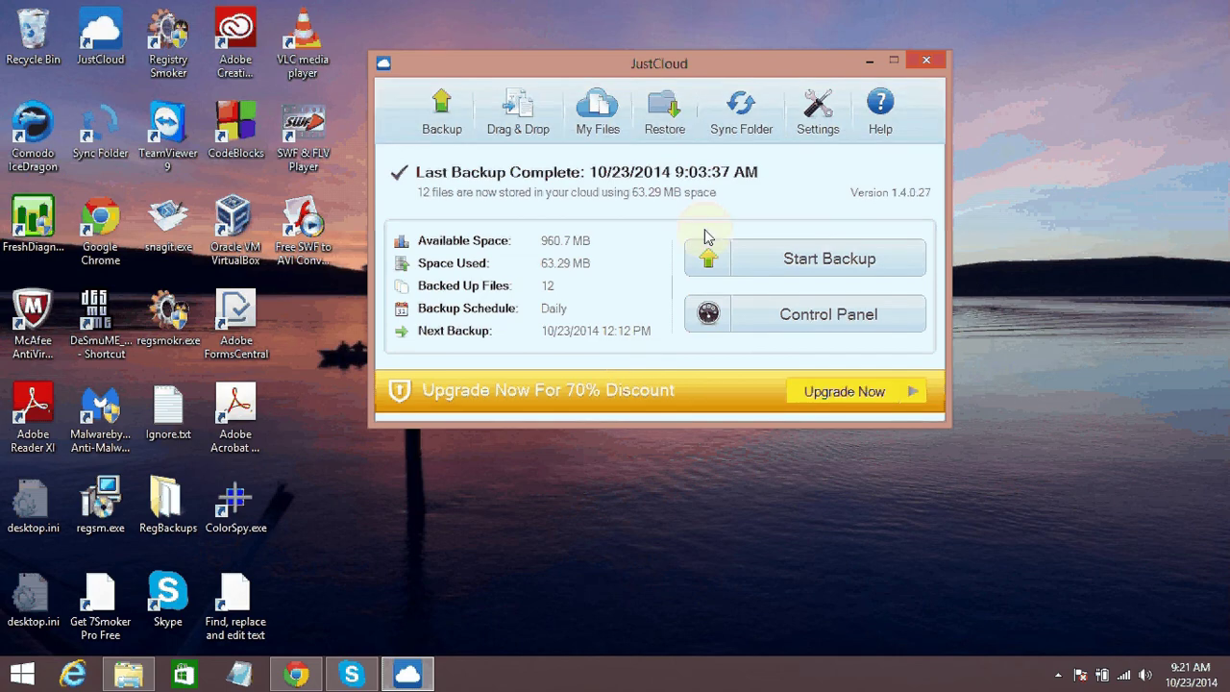
{"action": "left_click", "coordinate": [707, 309]}
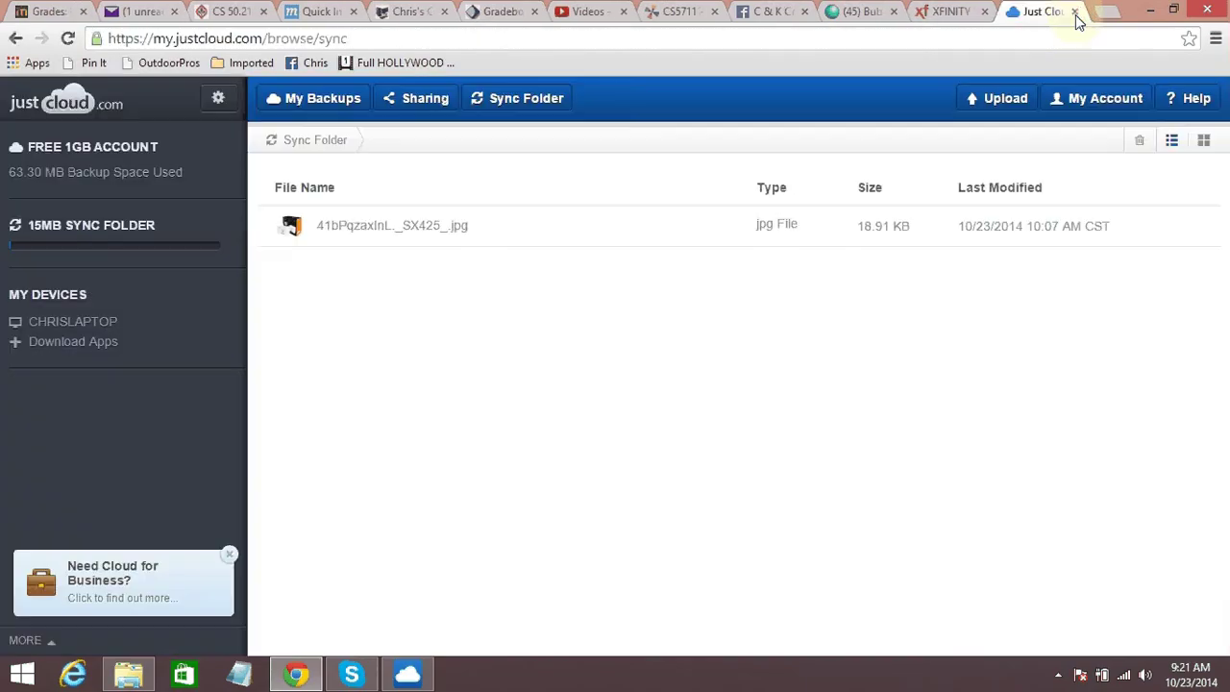
{"action": "left_click", "coordinate": [1151, 9]}
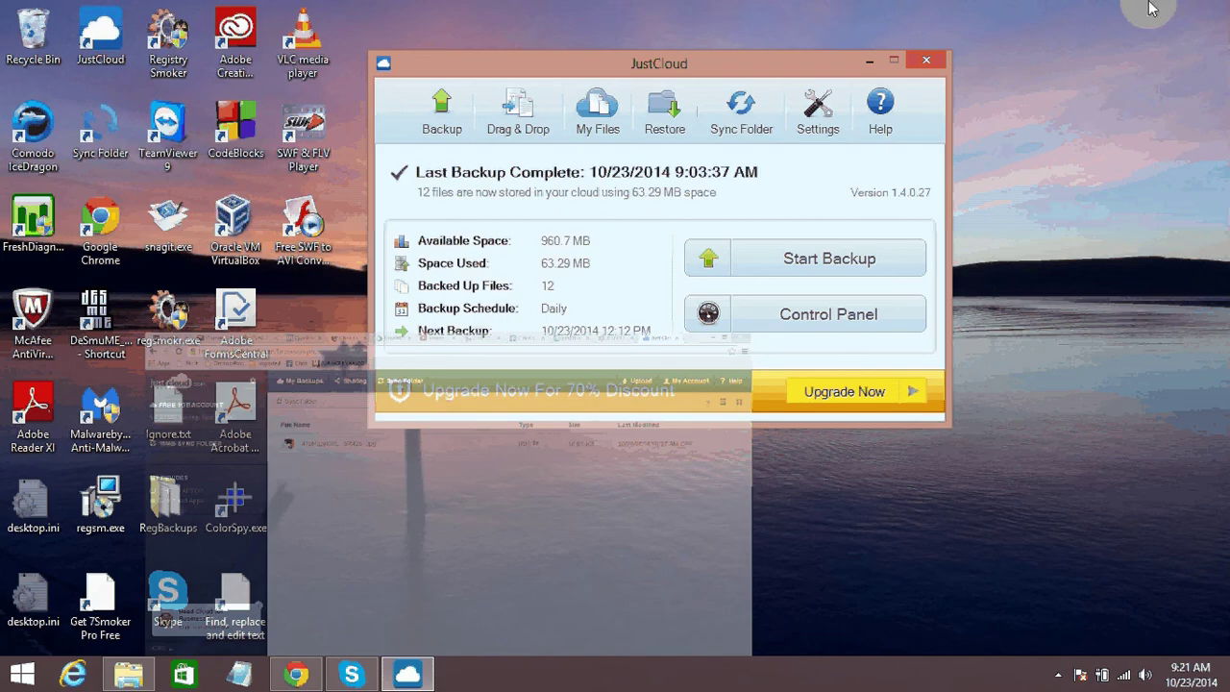